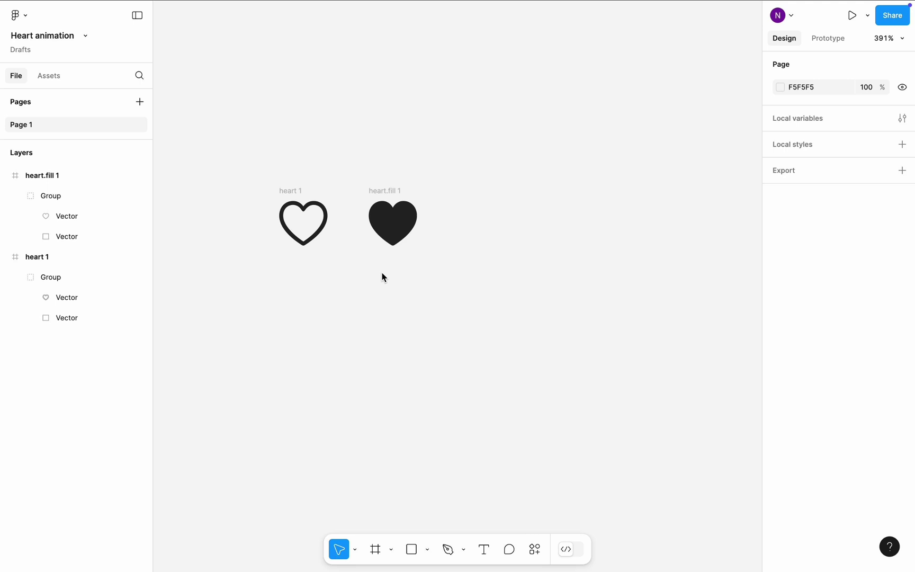
Rename the outline heart frame to '1' and the filled heart frame to '2'
double_click(285, 191)
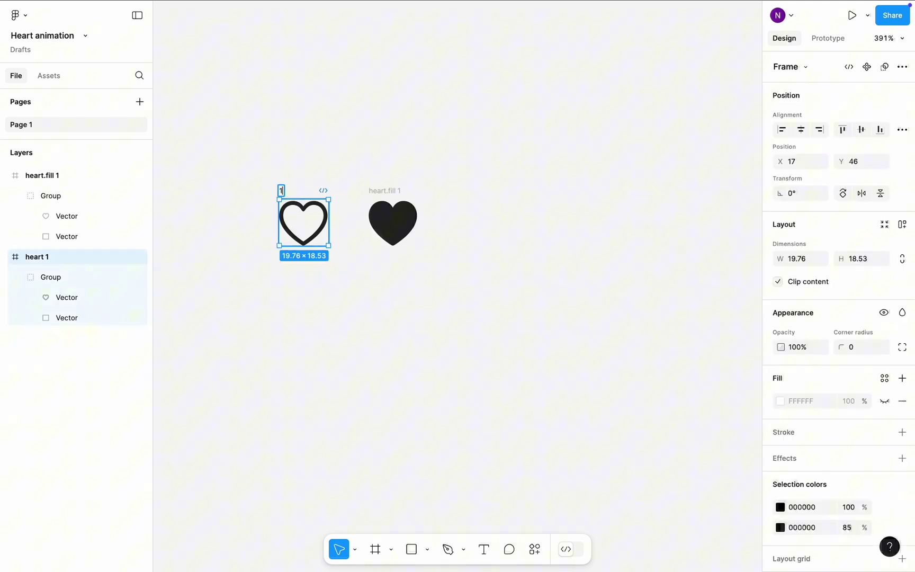
type("1")
left_click(324, 171)
double_click(376, 190)
type("2")
left_click(393, 171)
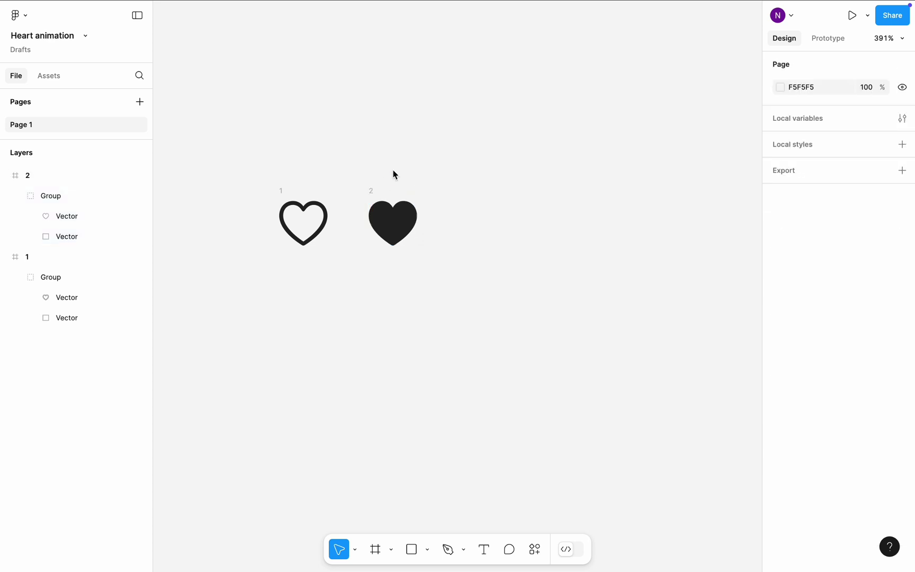
Duplicate frame 2 twice into frames 3 and 4, spaced 16 px apart in a row
left_click(373, 190)
key("super+d")
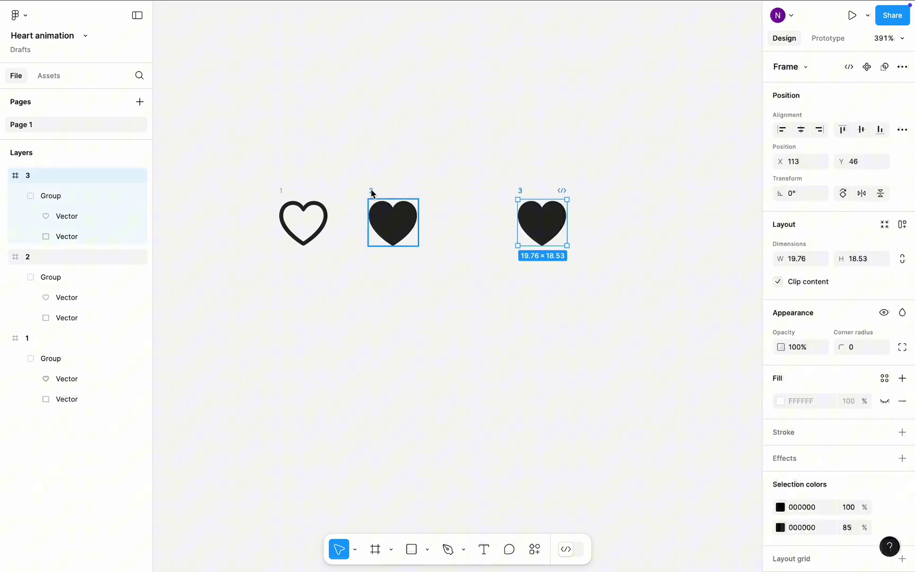
key("super+d")
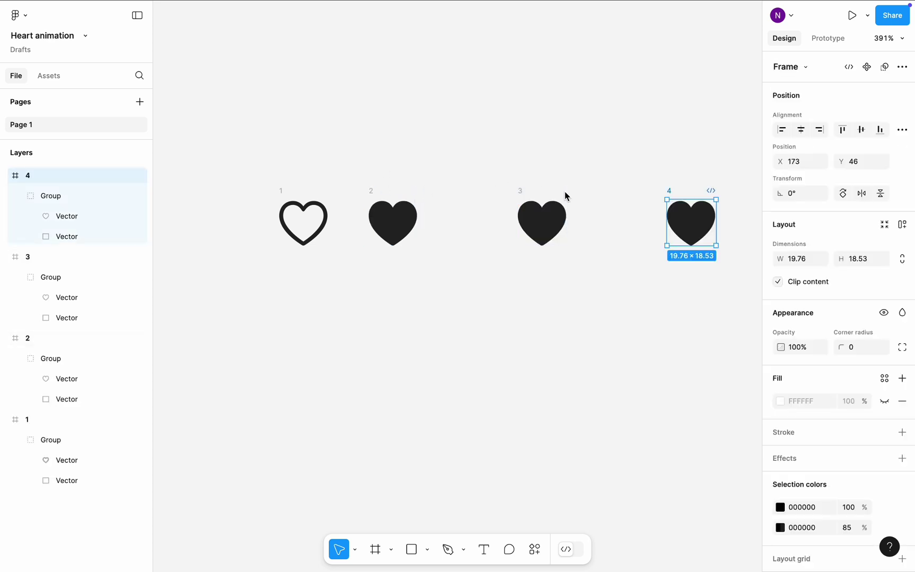
left_click_drag(545, 214, 487, 222)
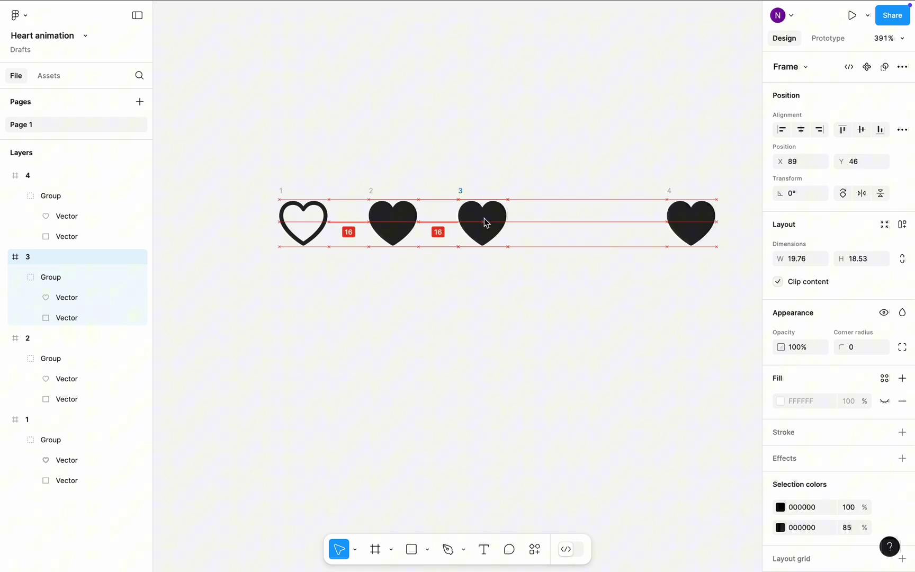
left_click_drag(670, 211, 561, 223)
Make heart 2's fill red FF3434 with the colour picker and copy the hex value
left_click(402, 227)
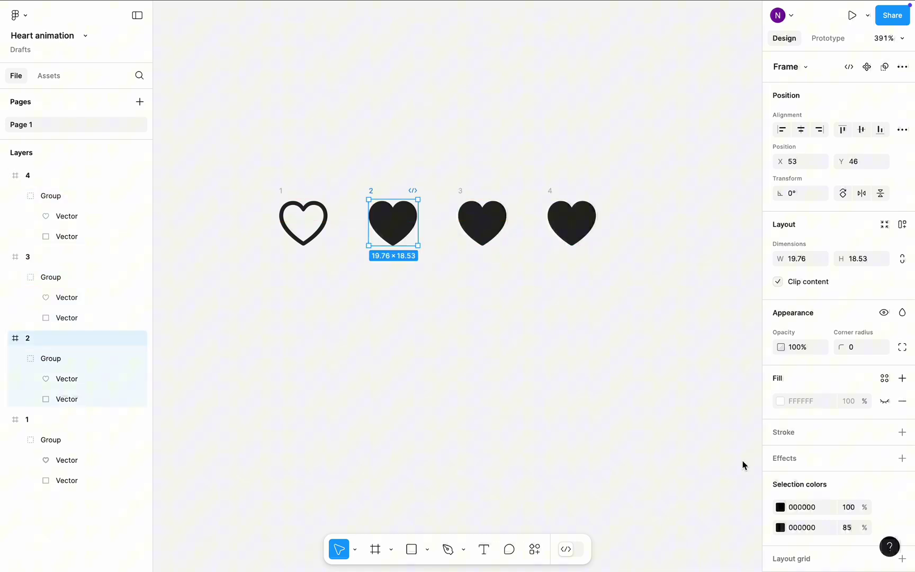
left_click(780, 528)
left_click_drag(713, 310, 733, 252)
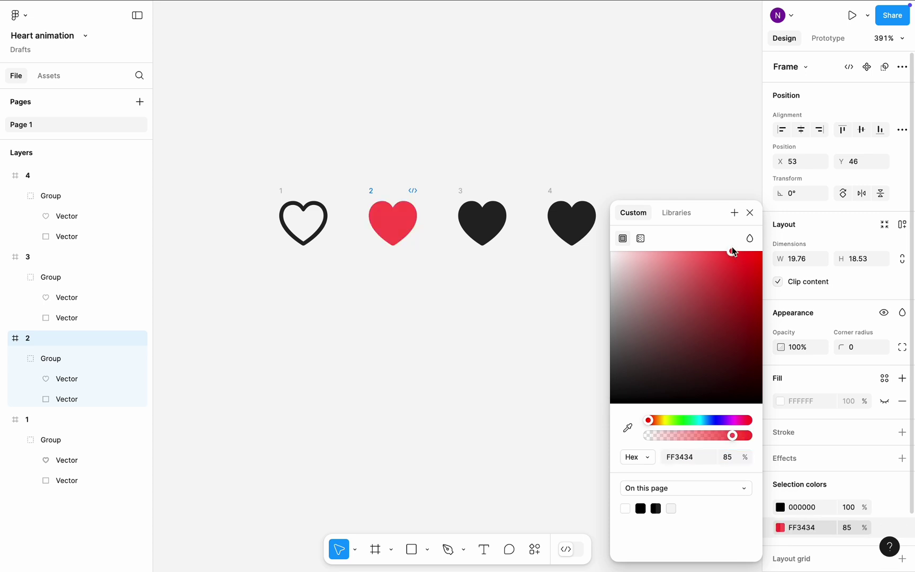
left_click(808, 527)
key("ctrl+c")
Paste FF3434 into the black fills of hearts 3 and 4
left_click(604, 350)
left_click(487, 229)
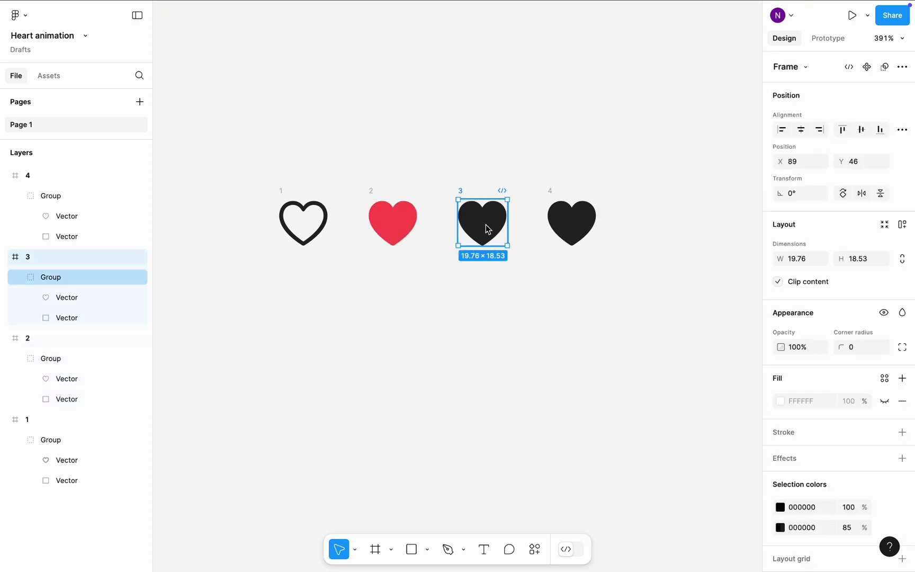
left_click(804, 527)
key("ctrl+v")
key("Return")
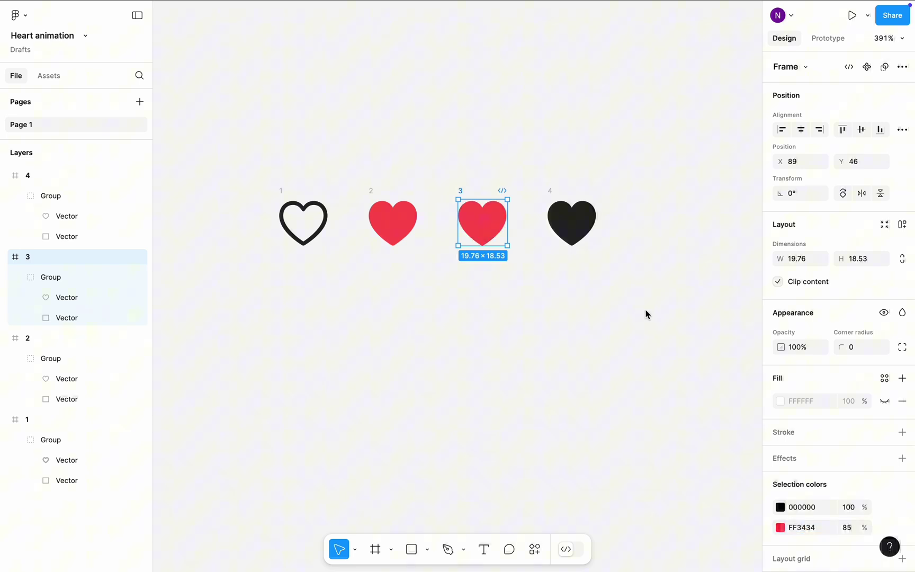
left_click(577, 223)
left_click(809, 528)
key("ctrl+v")
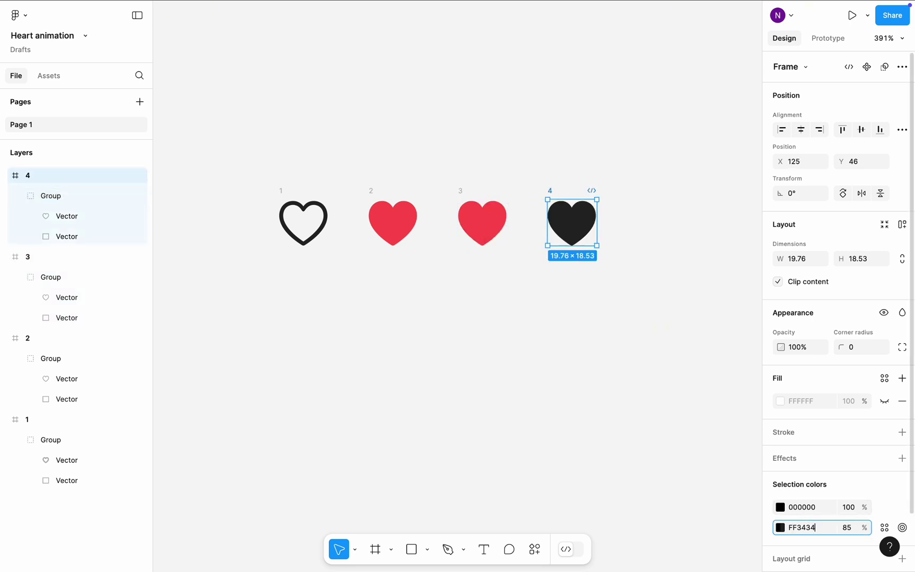
key("Return")
left_click(437, 305)
left_click(392, 222)
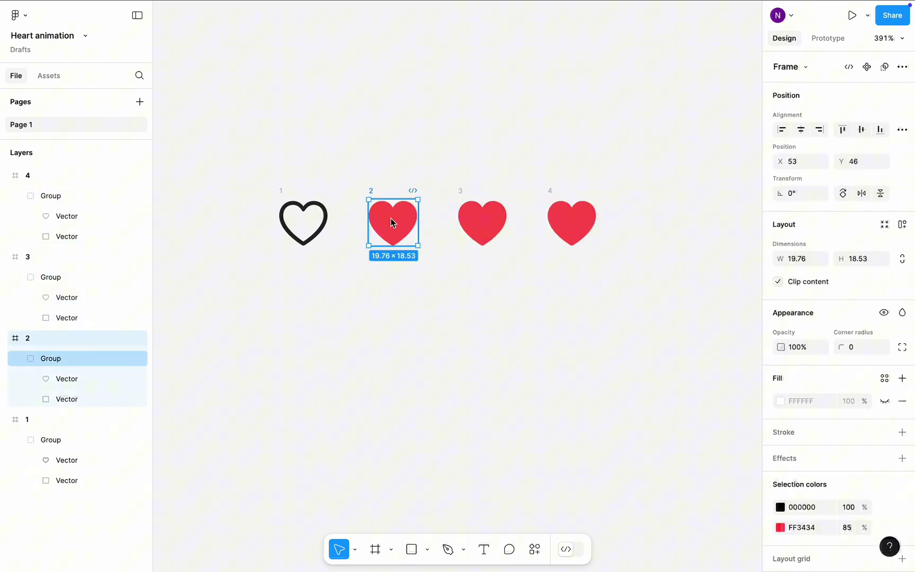
Scale heart 2's vector down to 11.25×10.4 and heart 3's to 14.39×13.31
left_click(86, 378)
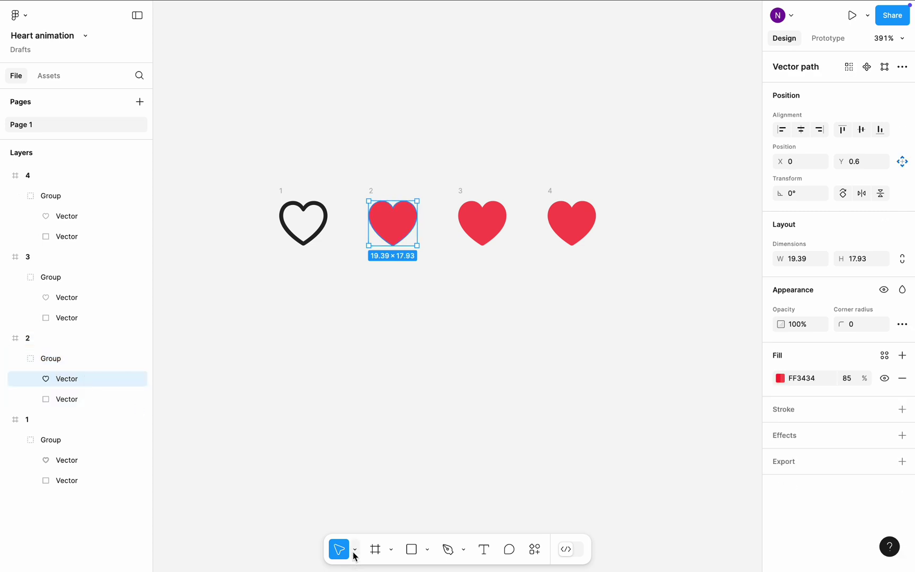
left_click(354, 550)
left_click(374, 517)
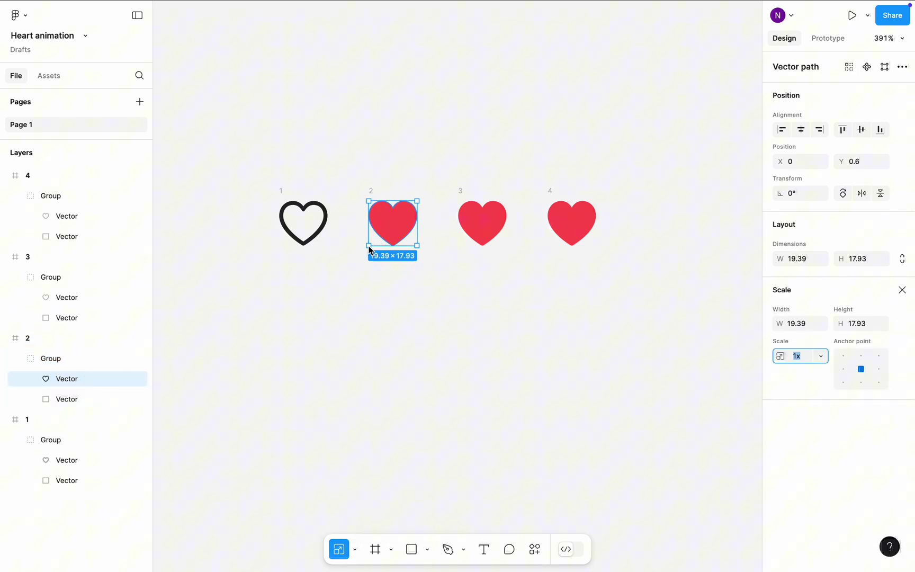
left_click_drag(369, 246, 393, 229)
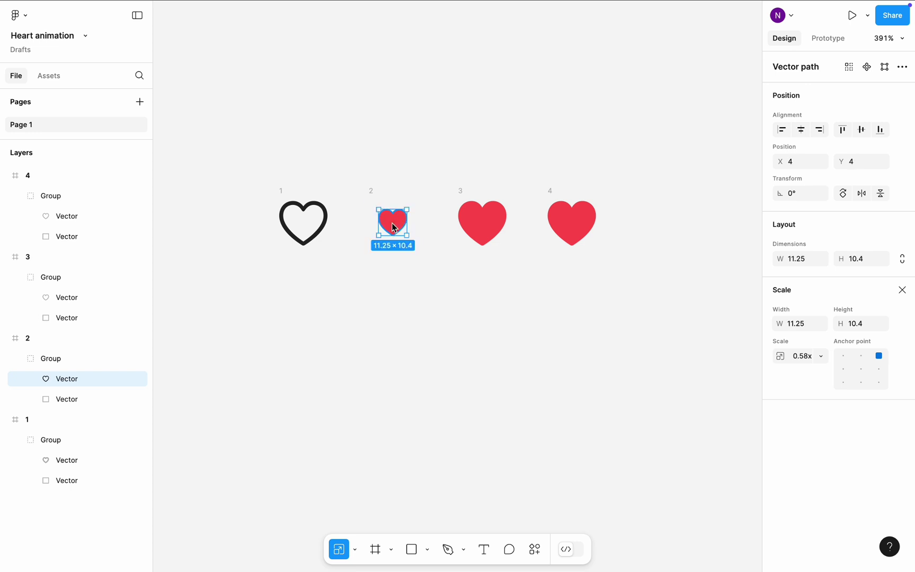
left_click(491, 219)
left_click(61, 298)
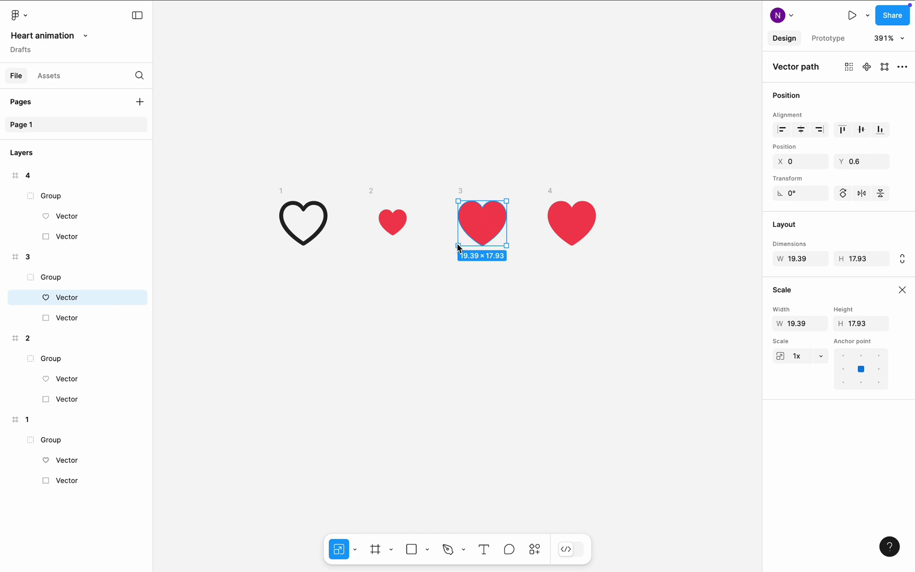
left_click_drag(457, 247, 479, 233)
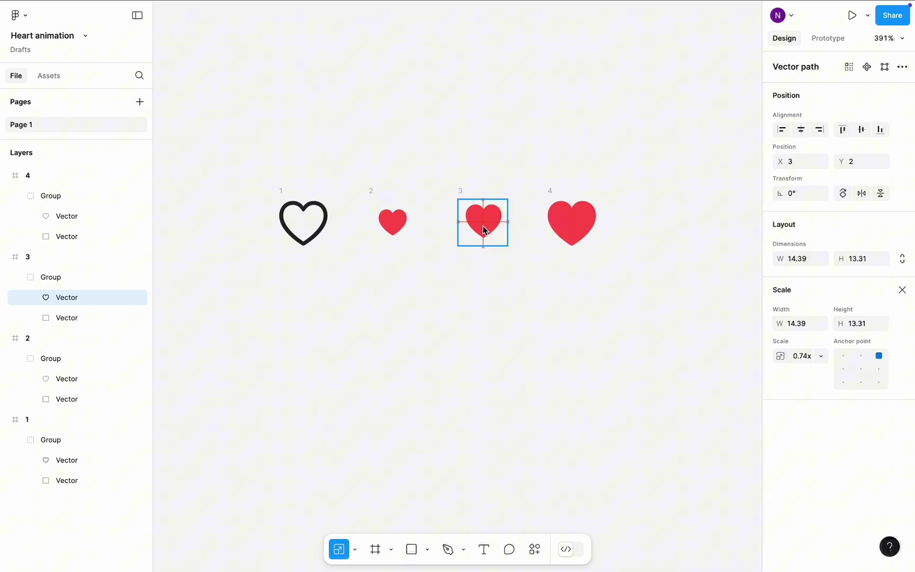
Return to the Move tool and set heart 2's FF3434 colour to 20% opacity
left_click(449, 270)
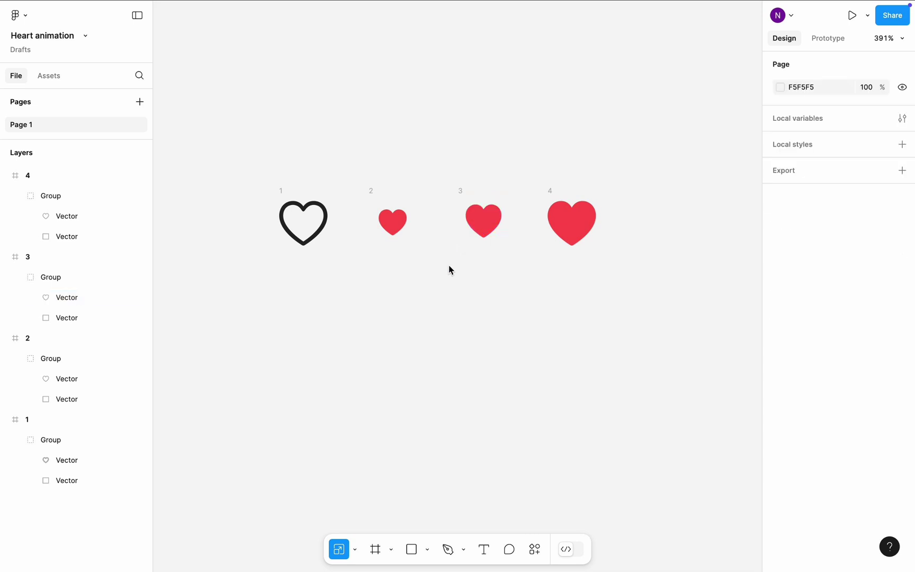
left_click(392, 223)
left_click(392, 222)
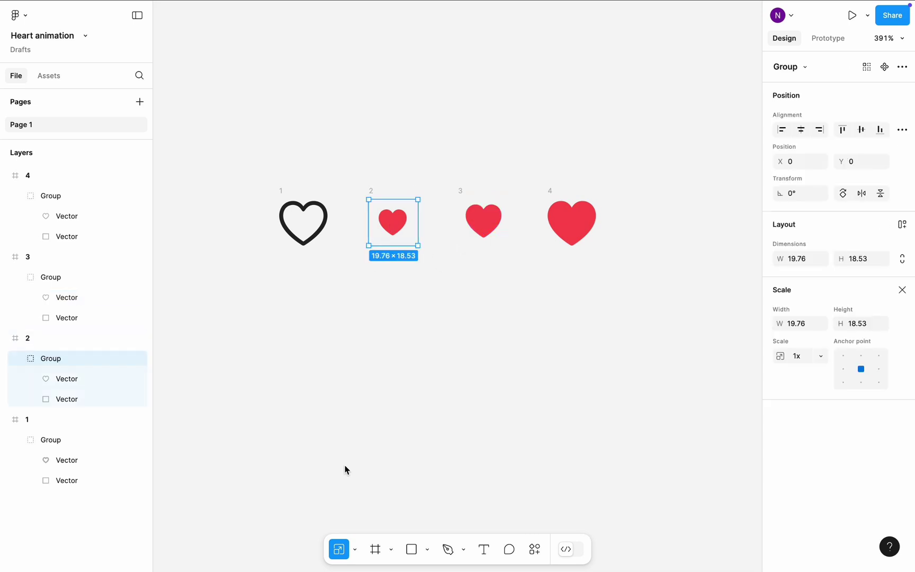
left_click(355, 549)
left_click(379, 486)
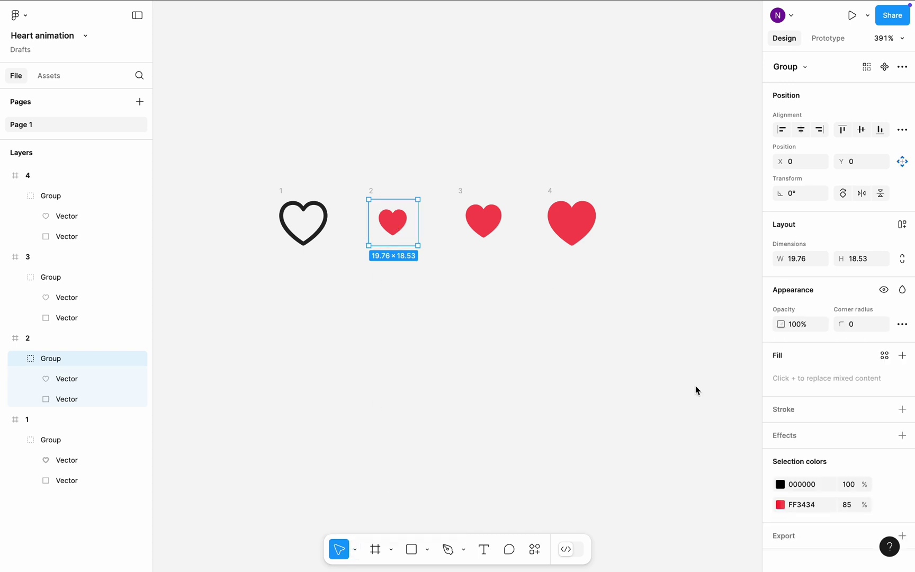
type("20")
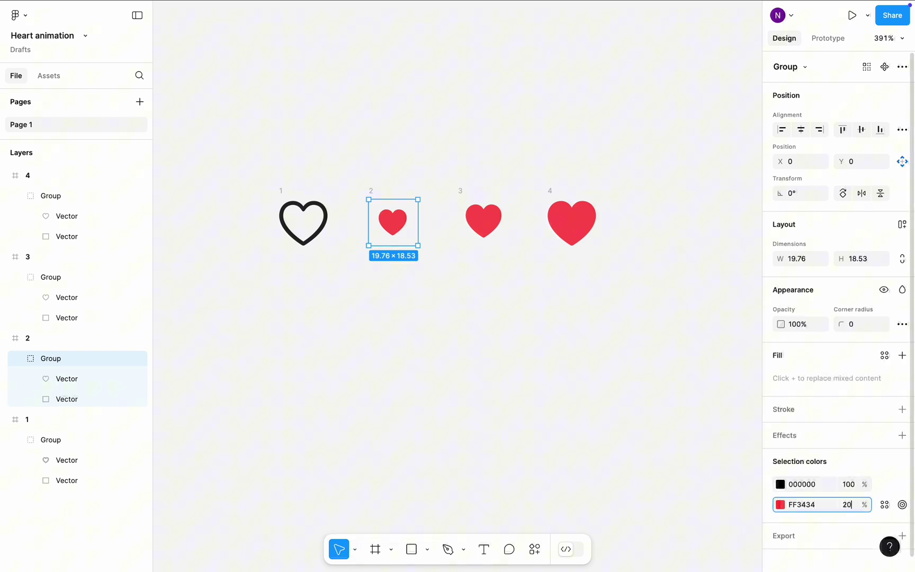
key("Return")
left_click(555, 373)
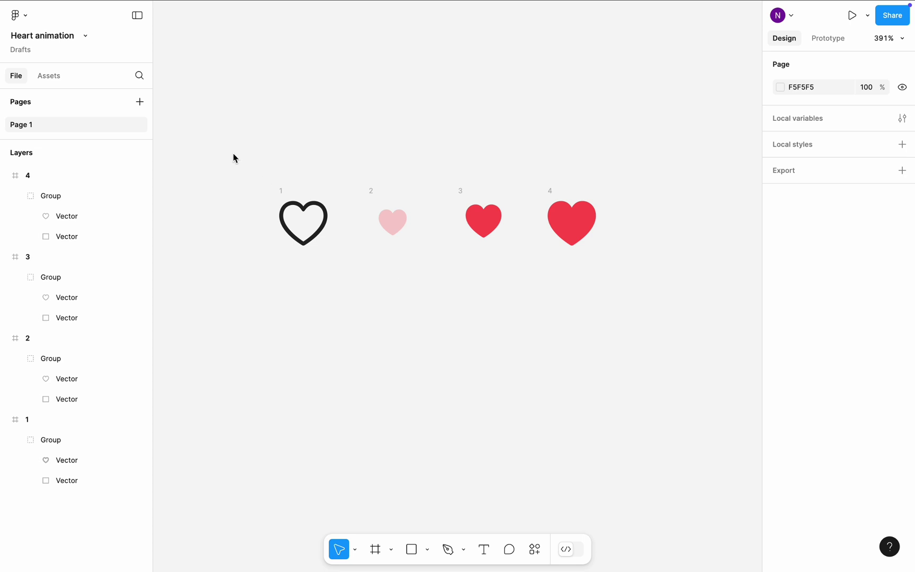
Make frames 1–4 a component set with Create component set and rename it 'Heart'
left_click_drag(233, 156, 684, 310)
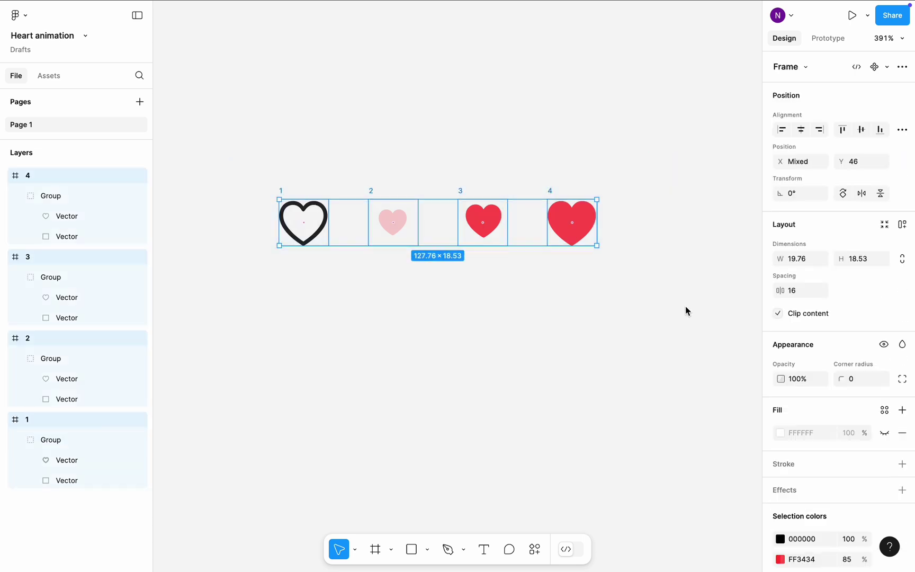
left_click(887, 67)
left_click(846, 122)
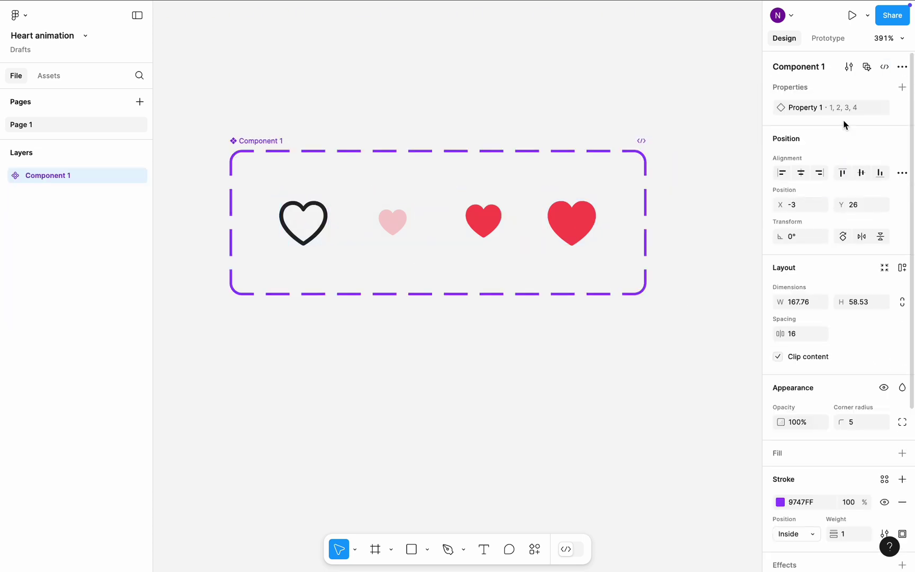
double_click(268, 141)
type("Heart")
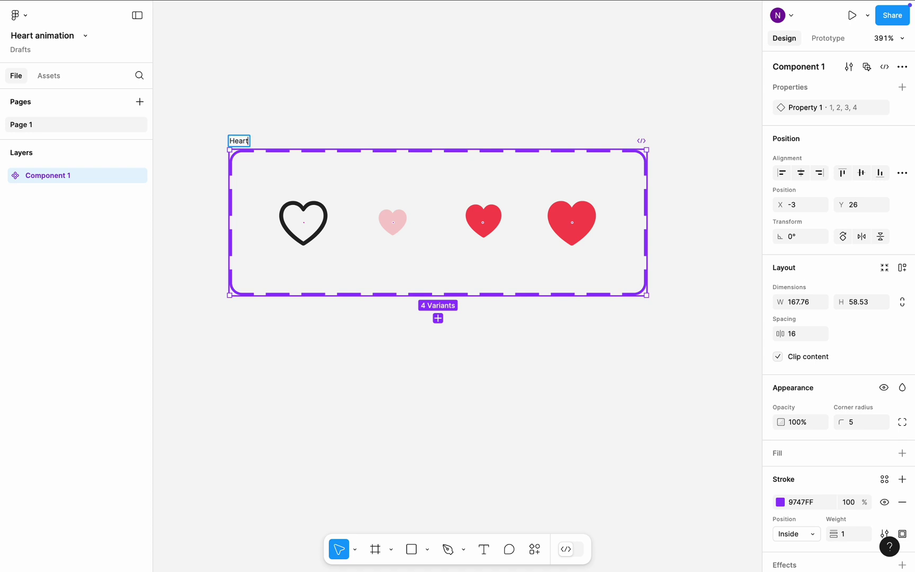
key("Return")
left_click(364, 96)
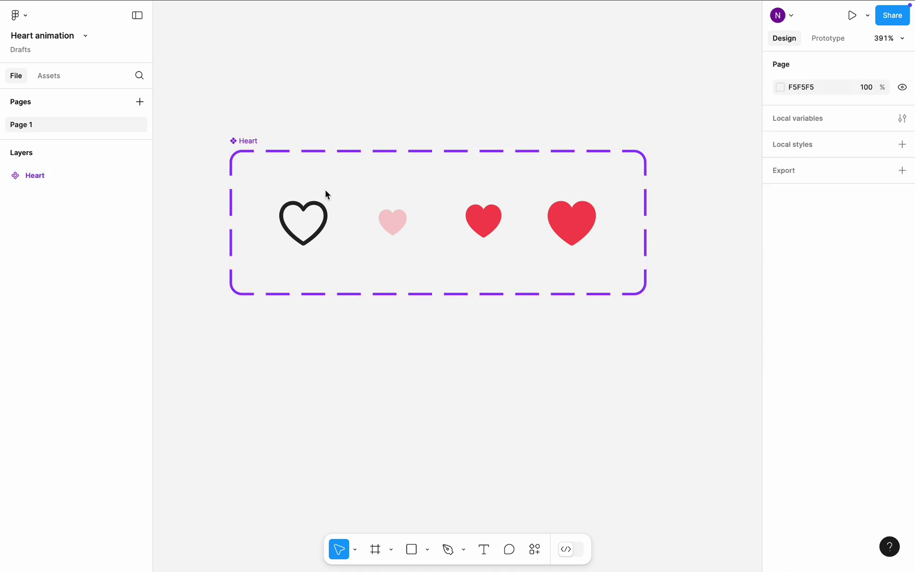
In Prototype mode, connect Heart variant 1 to variant 2
left_click(318, 204)
left_click(814, 45)
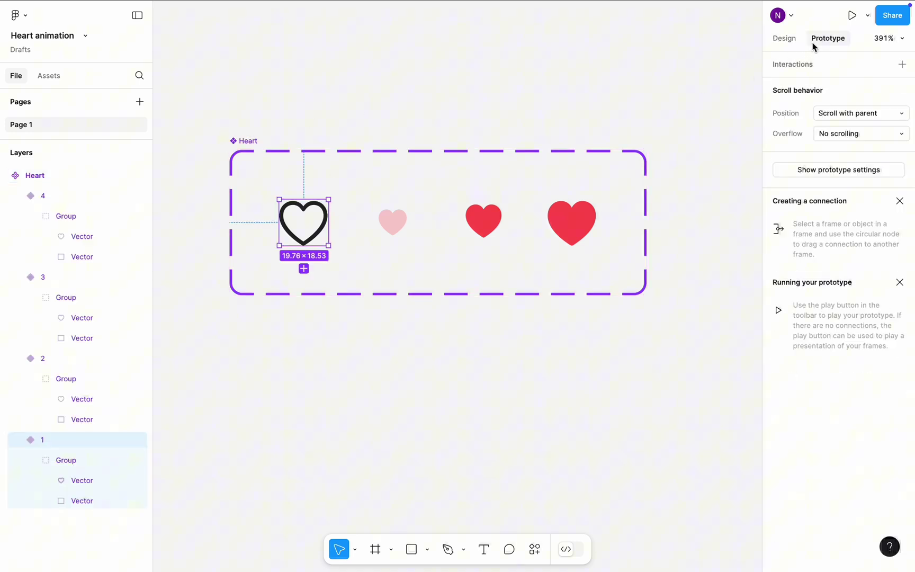
mouse_move(328, 224)
left_click_drag(330, 223, 394, 227)
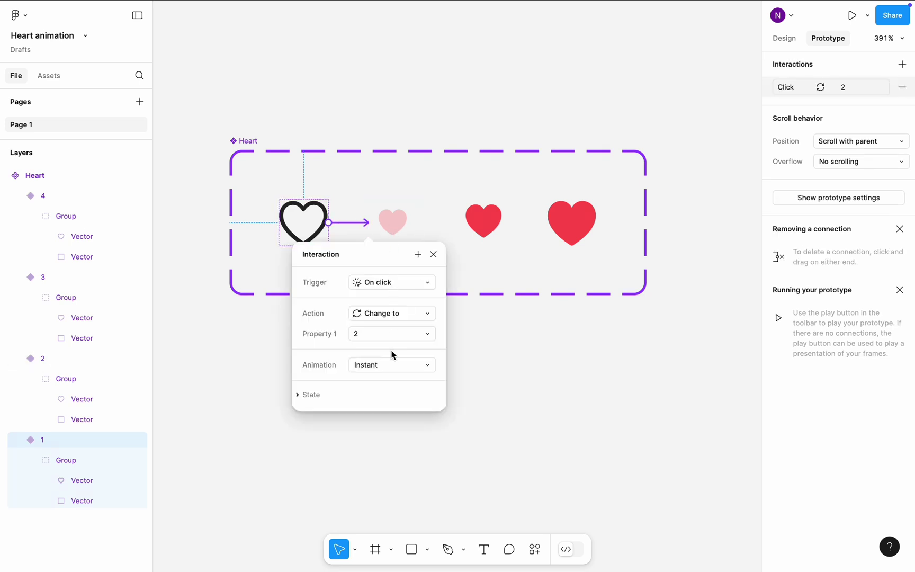
Set the transition to Smart animate with a Bouncy curve and 30ms duration
left_click(393, 365)
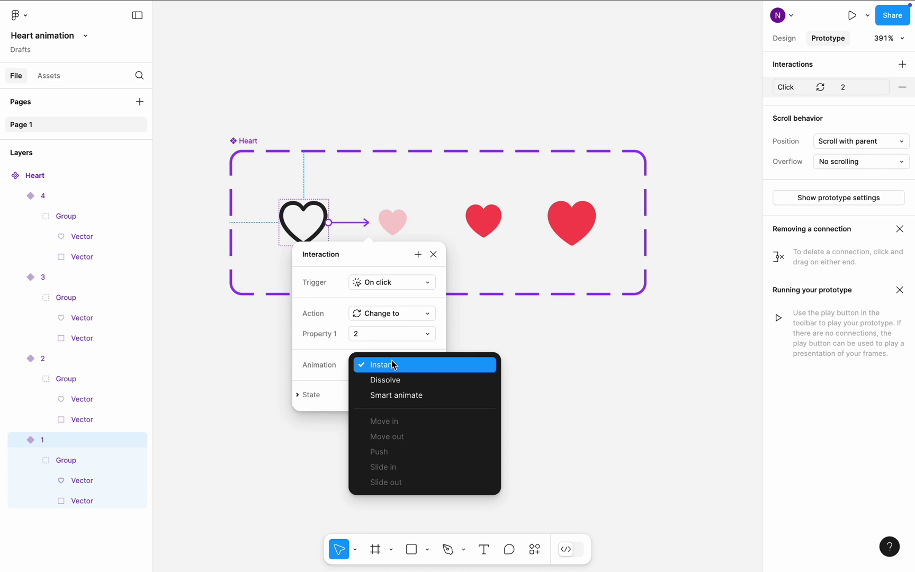
left_click(395, 395)
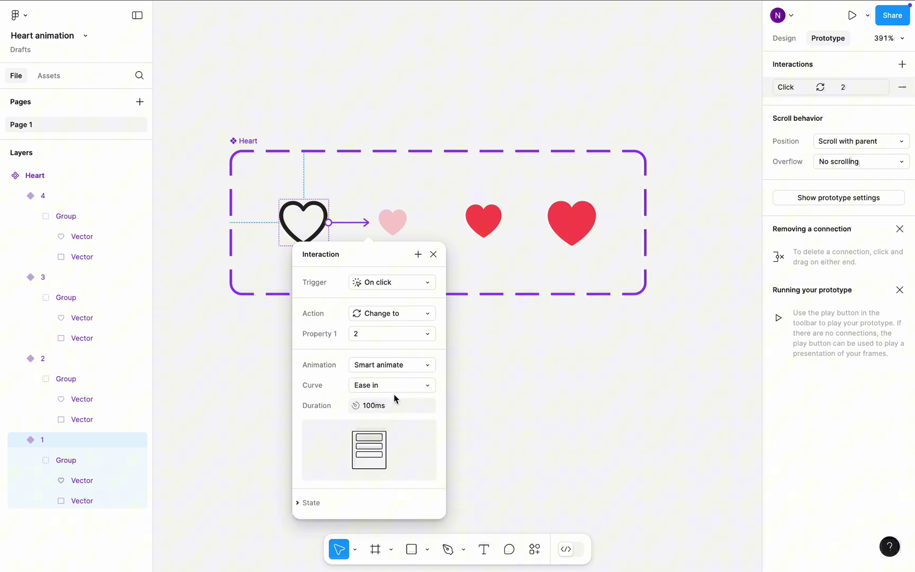
left_click(397, 385)
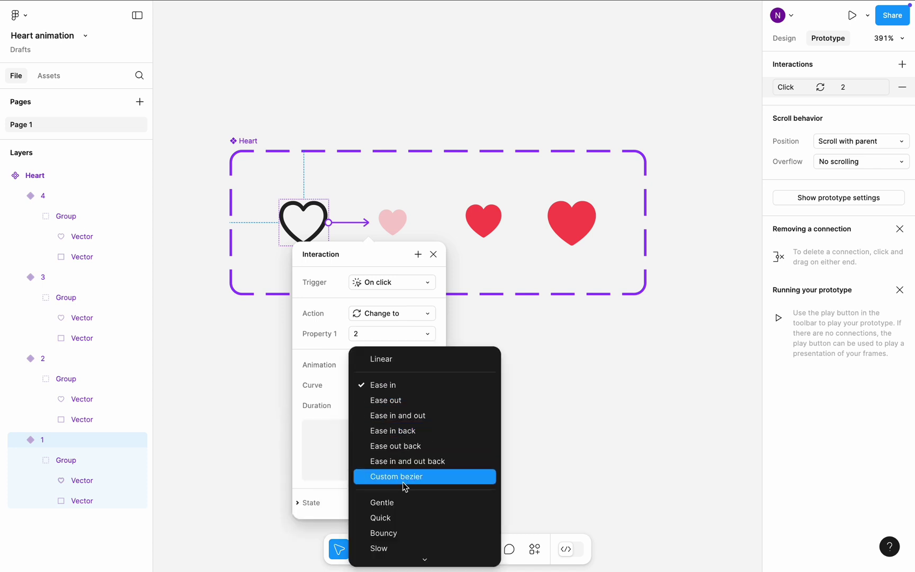
left_click(405, 533)
left_click(380, 405)
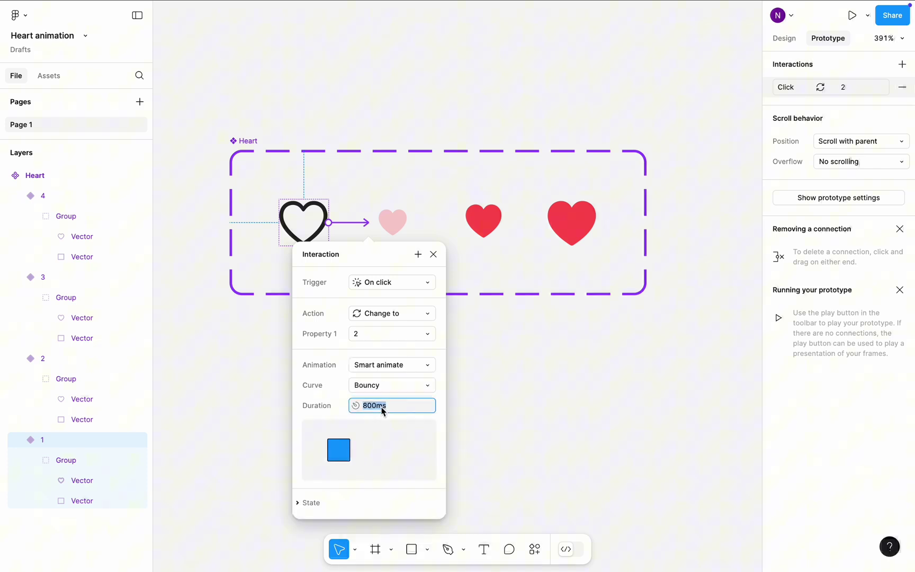
type("30ms")
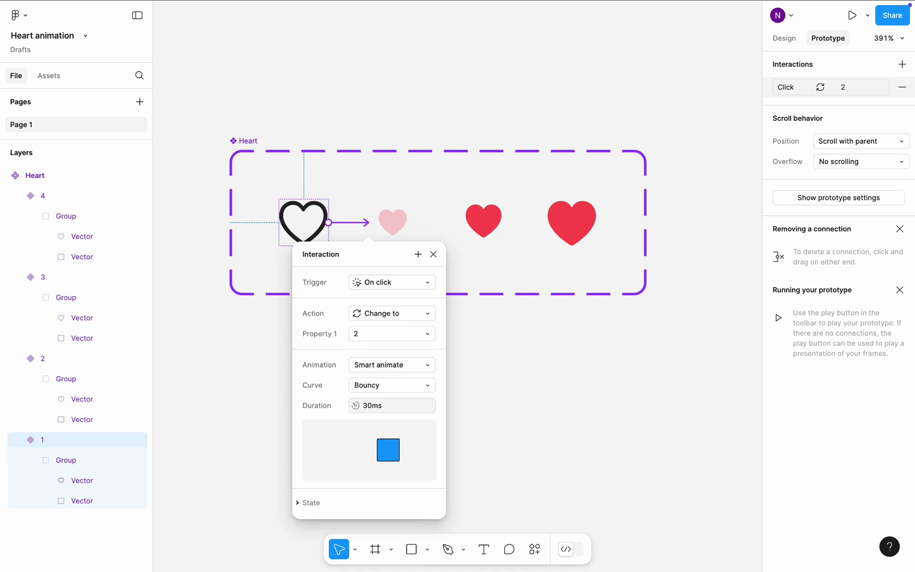
key("Return")
Connect variant 2 to variant 3 with an After delay trigger of 1ms
left_click(490, 391)
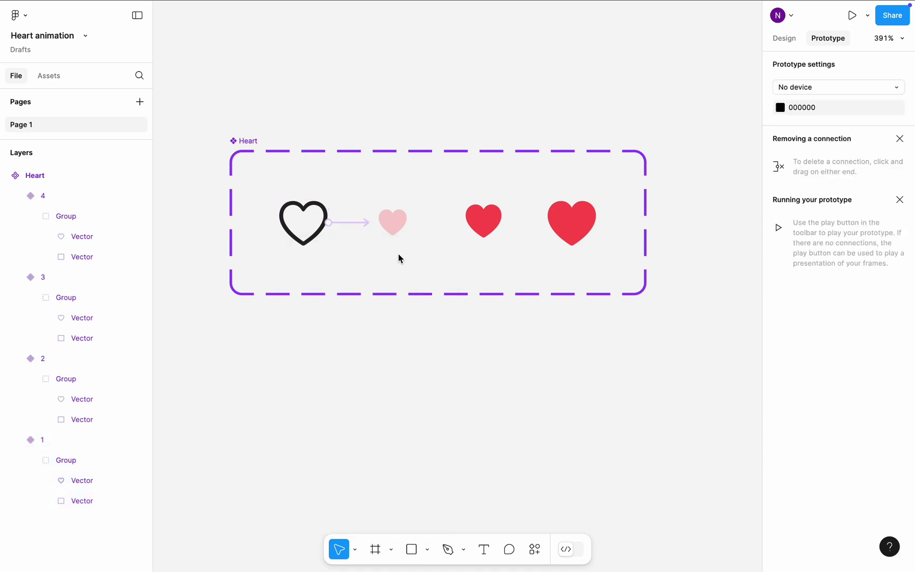
left_click(394, 220)
left_click_drag(419, 221, 467, 225)
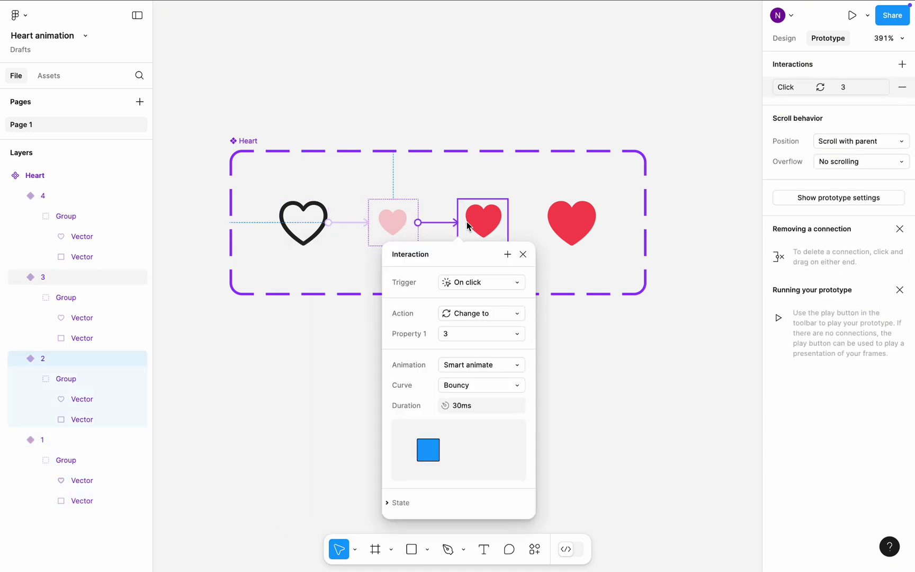
left_click(473, 283)
left_click(479, 441)
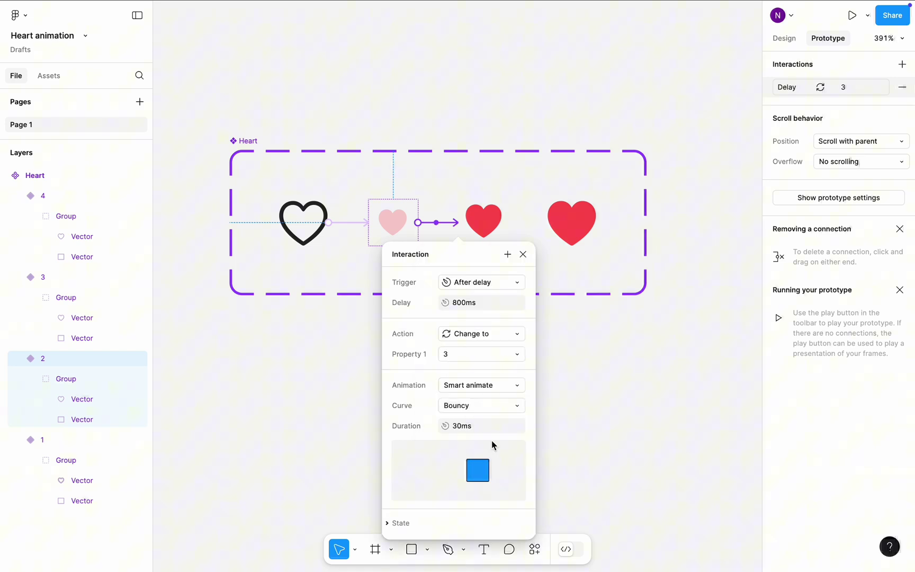
left_click(488, 305)
type("1ms")
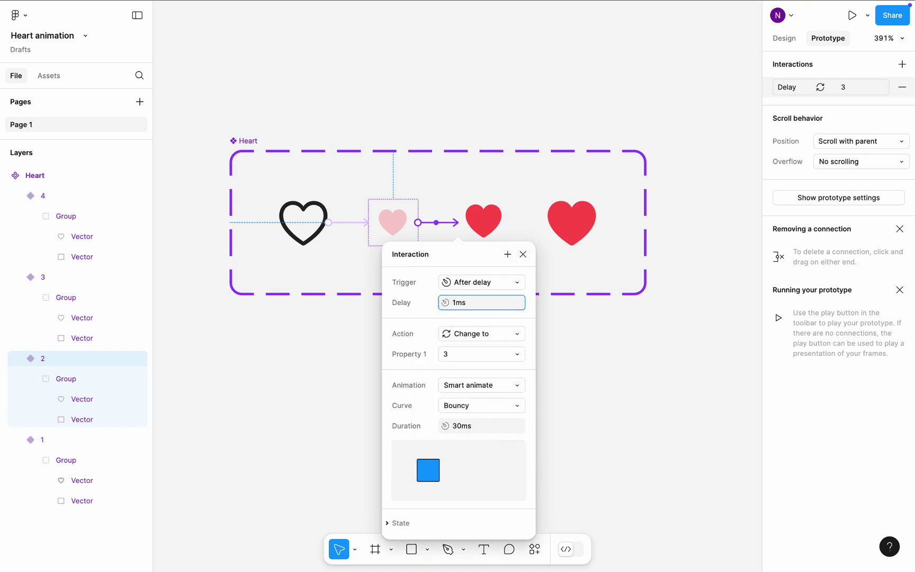
key("Return")
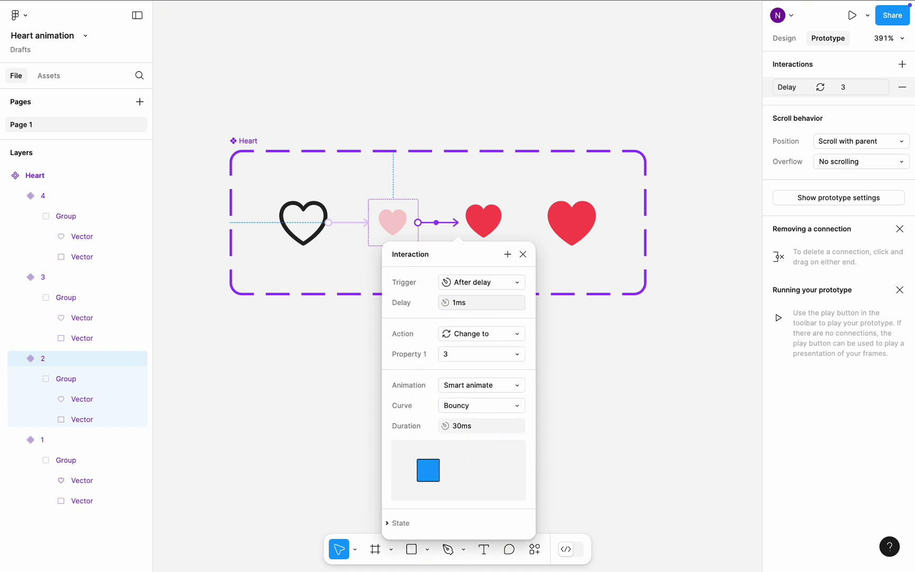
left_click(555, 329)
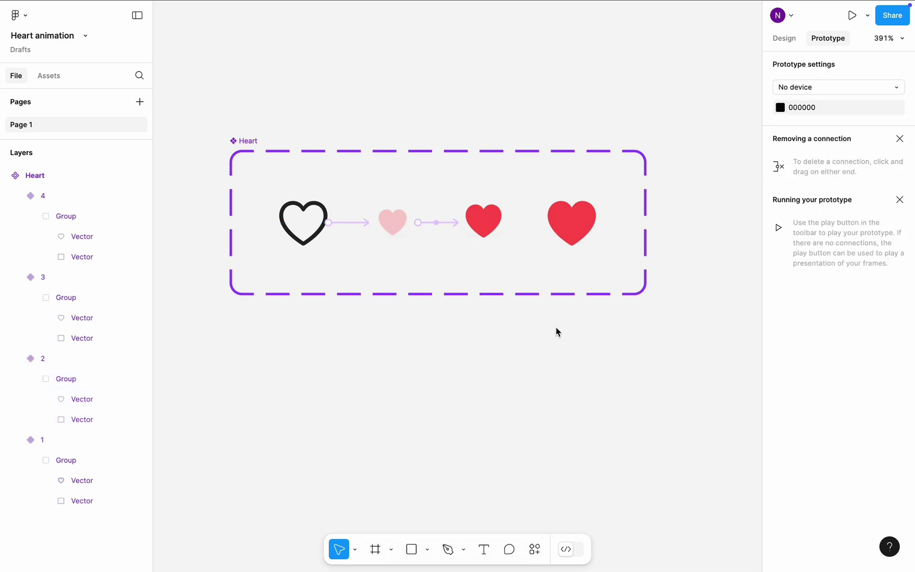
left_click(497, 227)
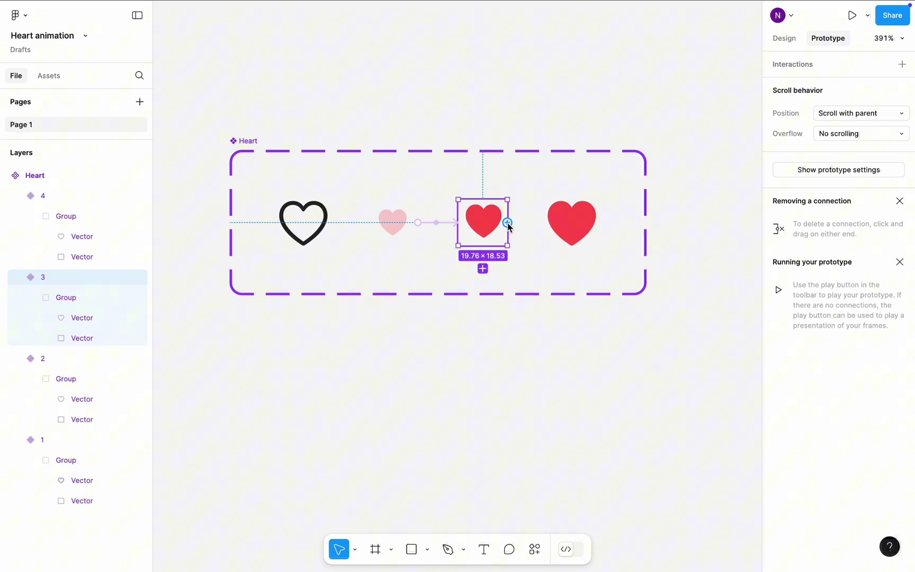
Connect variant 3 to variant 4: After delay 1ms, Ease in curve, 100ms duration
left_click_drag(507, 223, 561, 227)
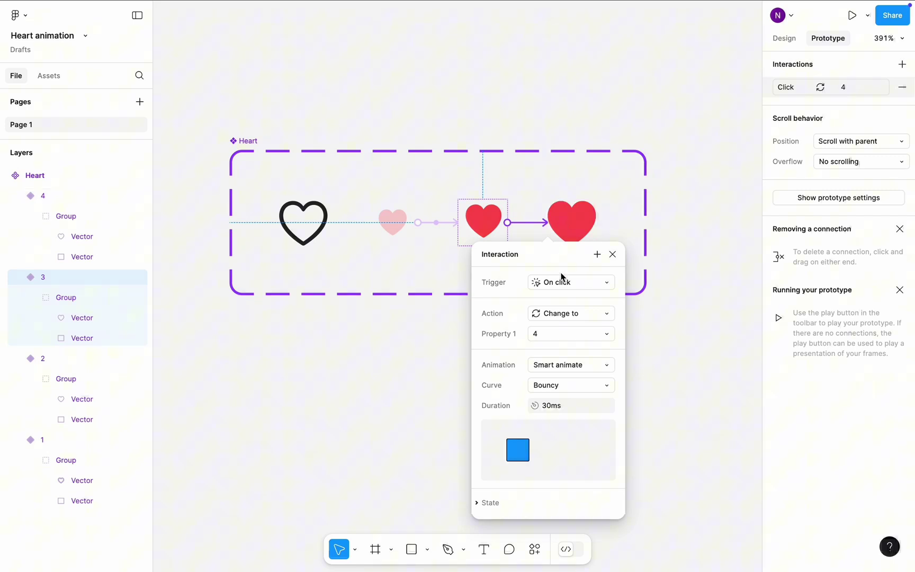
left_click(562, 282)
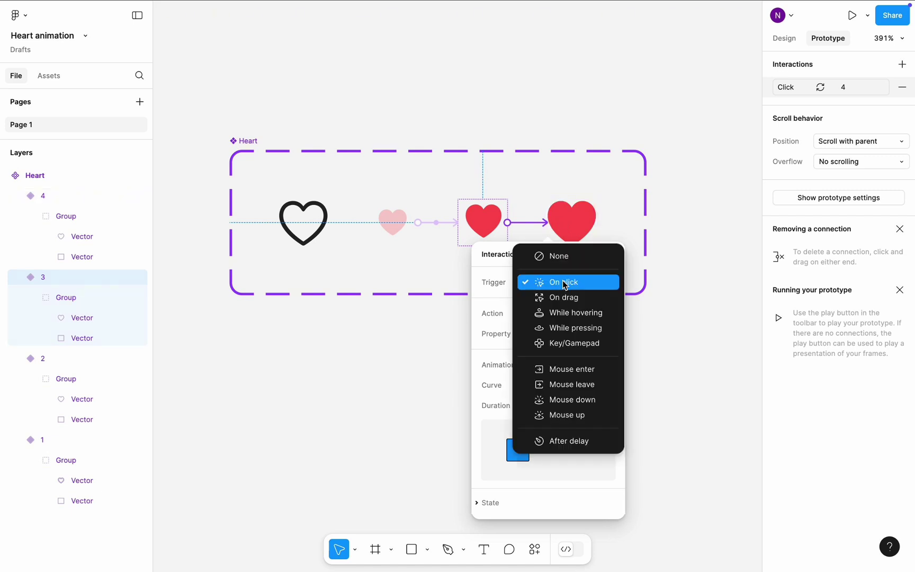
left_click(580, 437)
left_click(586, 306)
type("1ms")
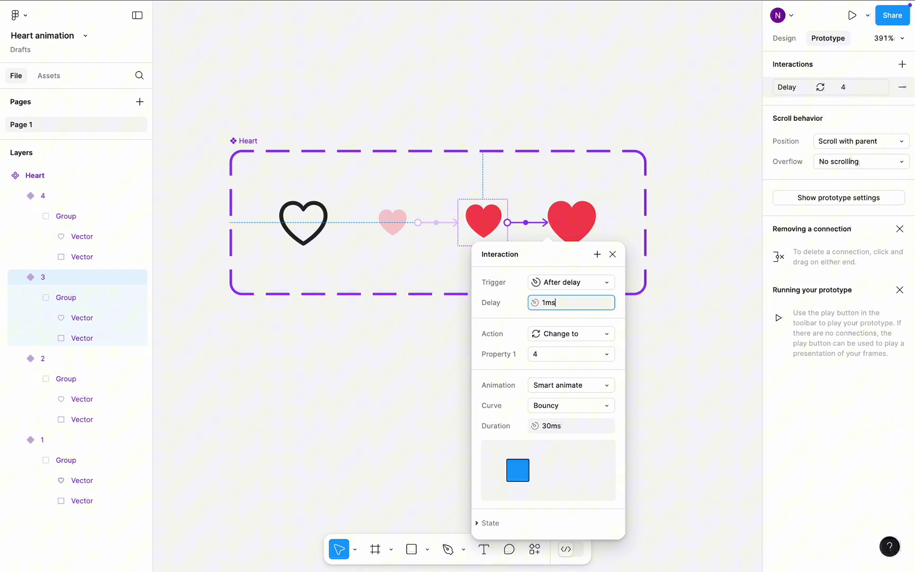
left_click(589, 407)
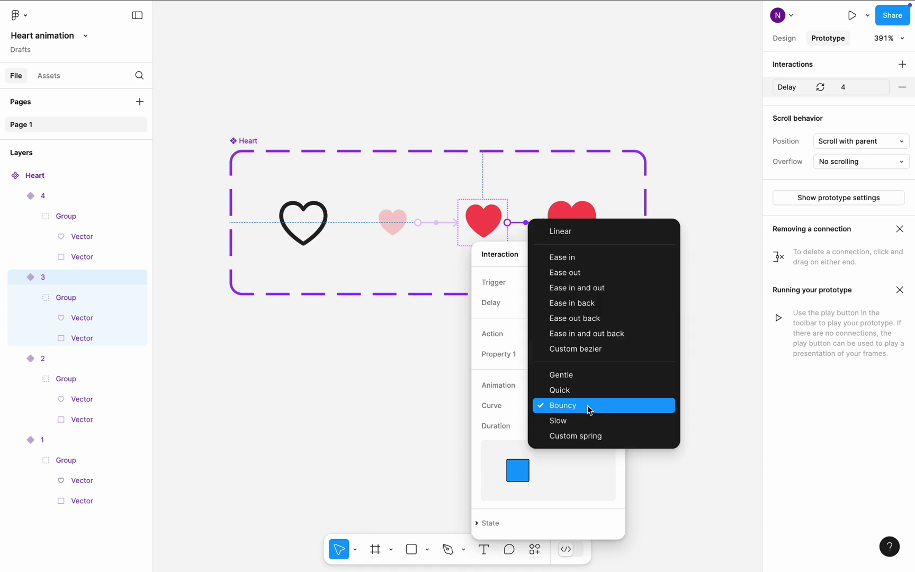
left_click(596, 261)
left_click(573, 426)
type("100ms")
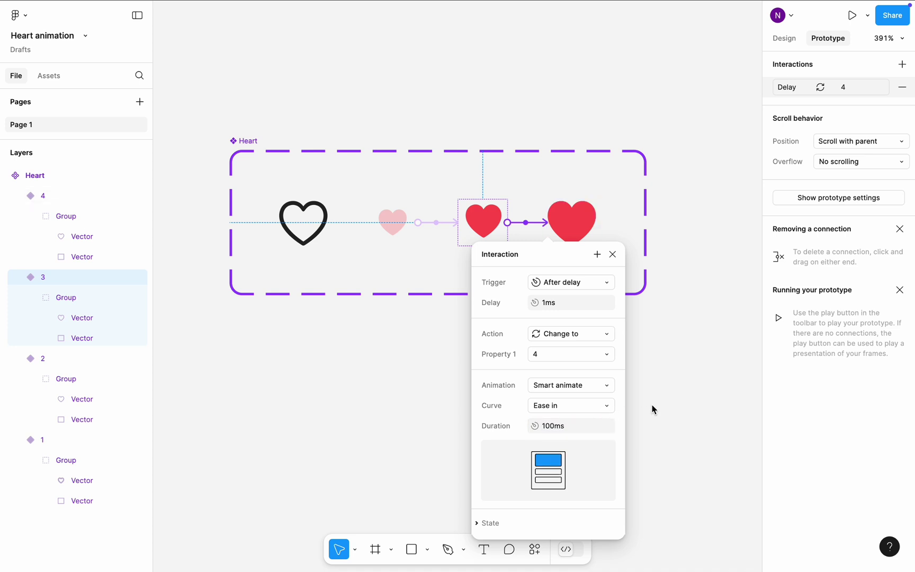
left_click(562, 238)
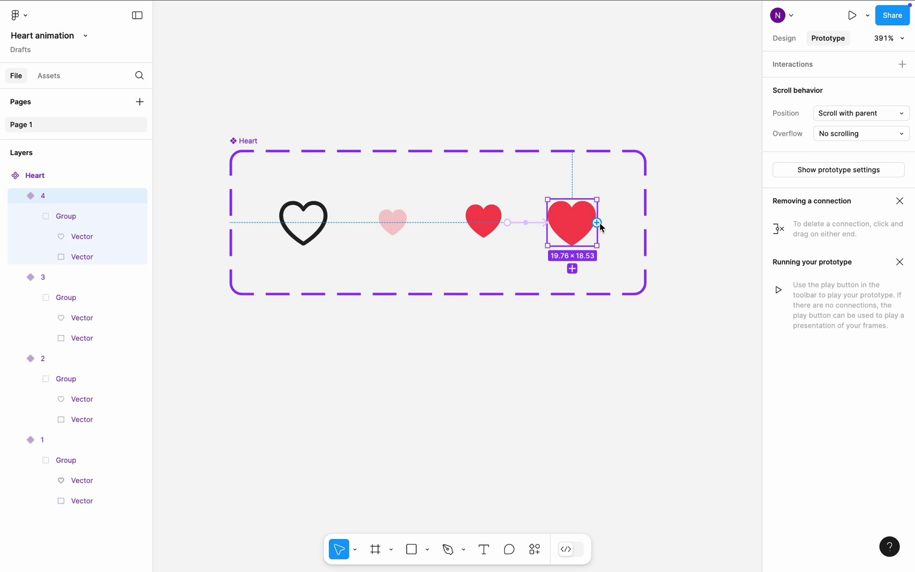
Connect variant 4 back to variant 1 with an Instant animation
left_click_drag(596, 223, 307, 245)
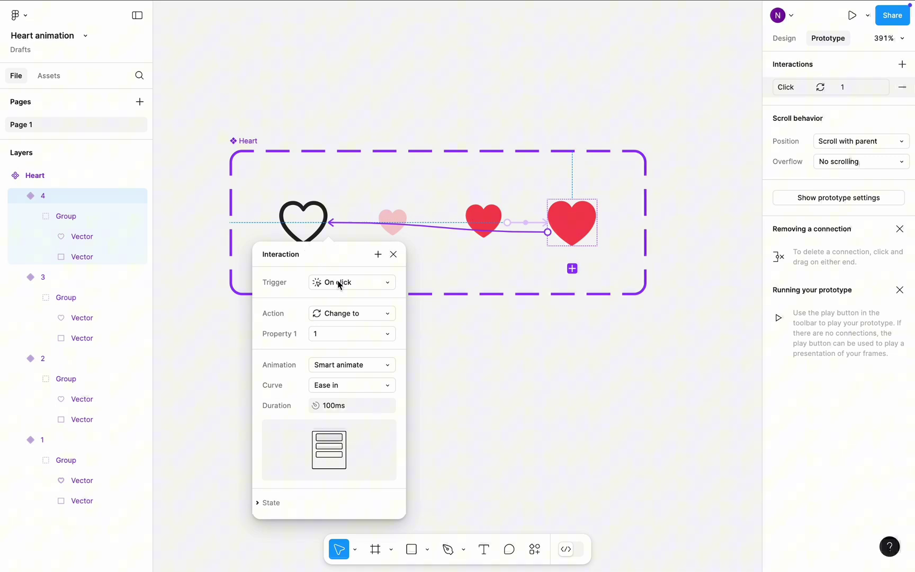
left_click(342, 365)
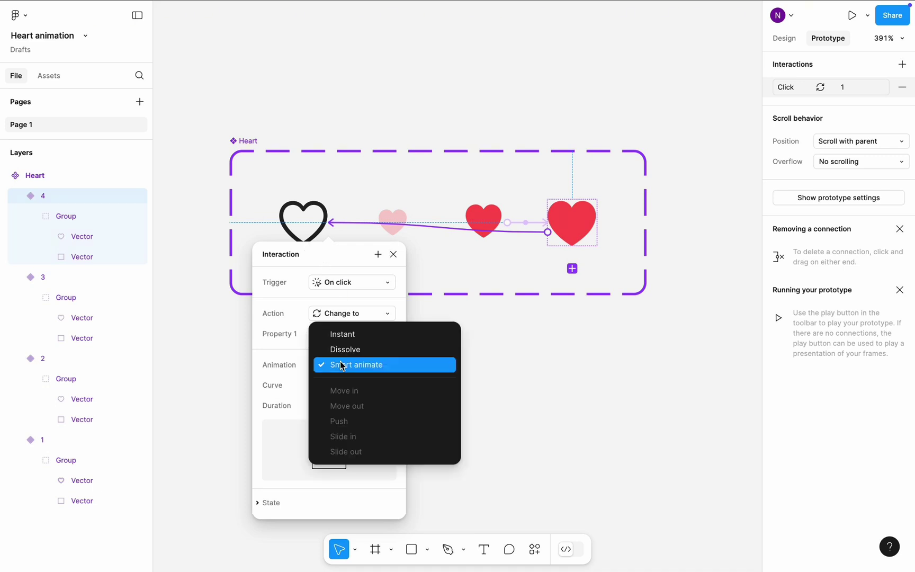
left_click(344, 334)
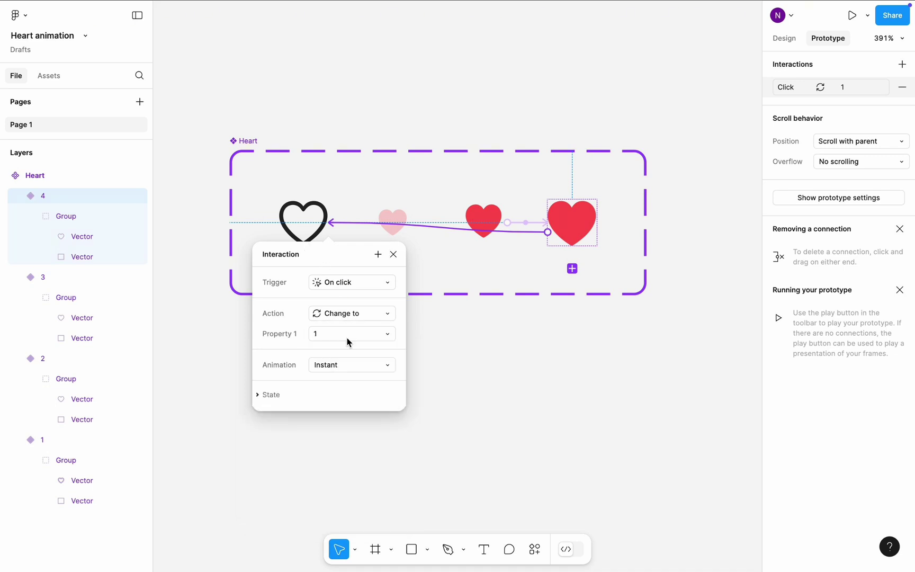
left_click(460, 363)
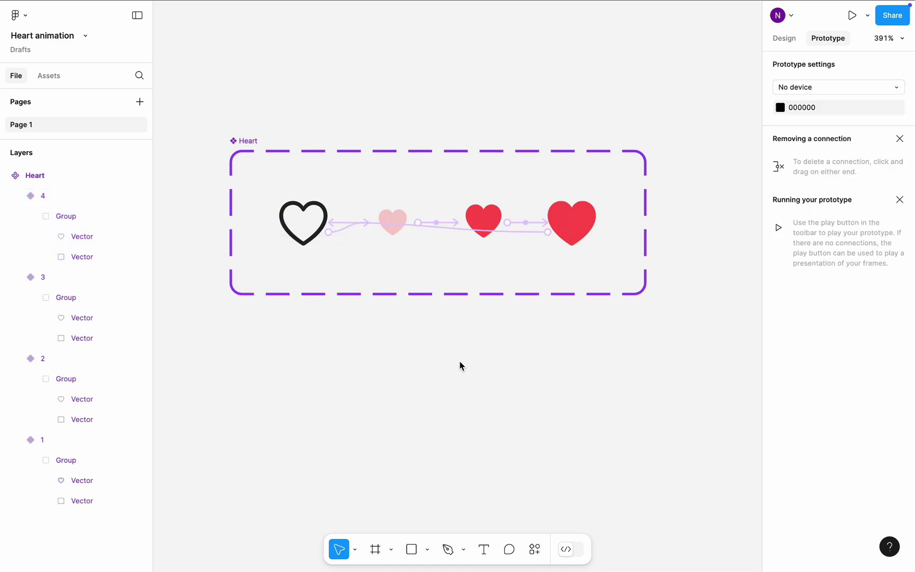
Draw a new frame below the Heart component set and size it 90 × 60
scroll(461, 363, "down", 2)
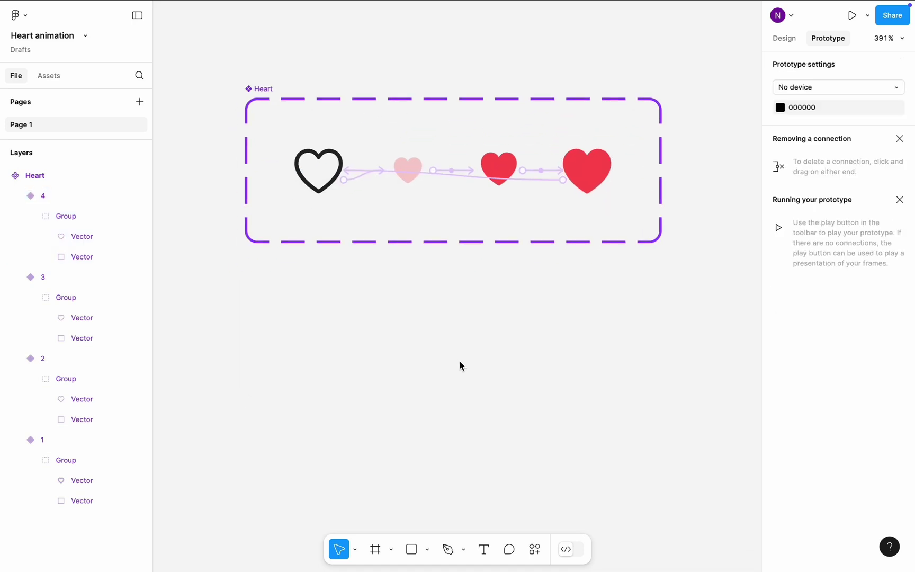
left_click(375, 549)
left_click_drag(376, 304, 536, 445)
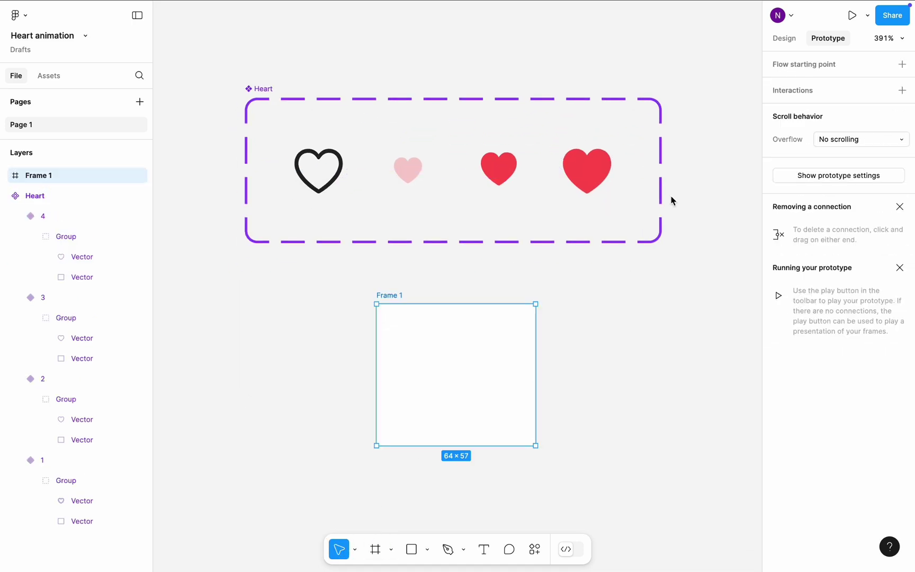
left_click(782, 41)
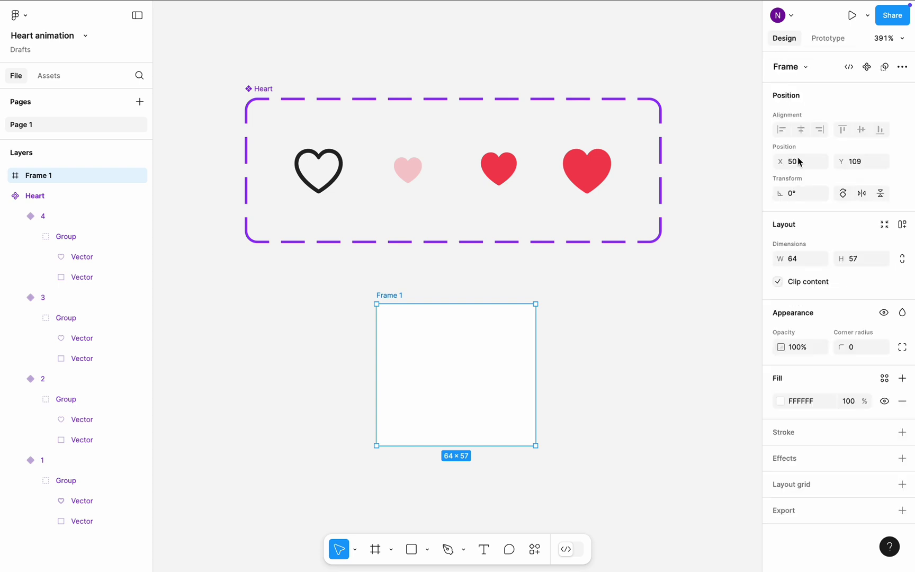
left_click(807, 260)
type("90")
key("Tab")
type("6")
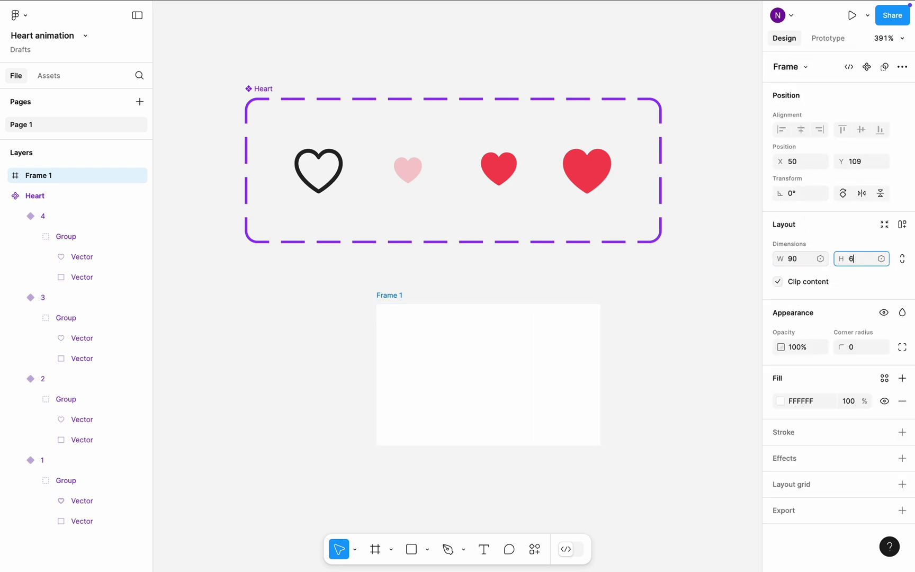
type("0")
key("Return")
Rename the new frame to 'Test'
double_click(392, 295)
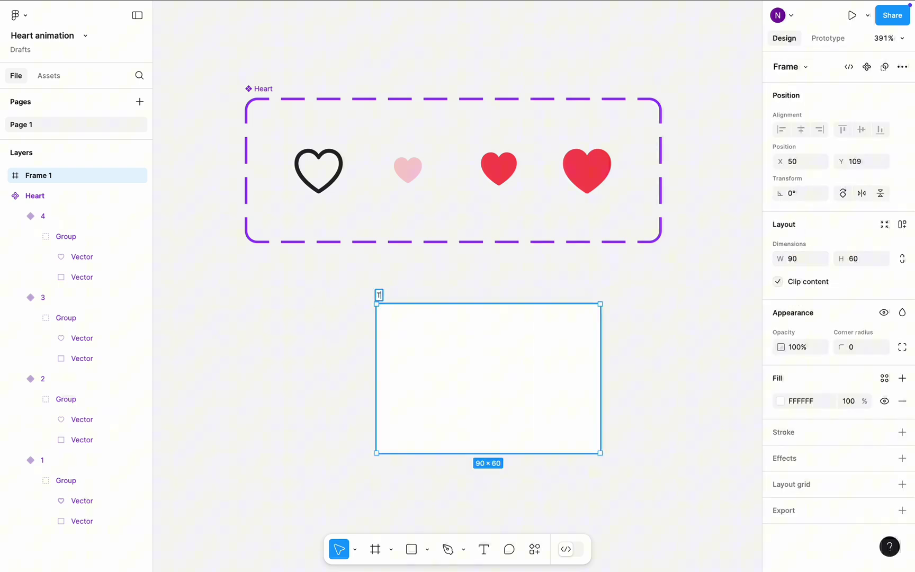
type("Test")
left_click(341, 313)
Place a Heart component instance, showing the outline heart, at the centre of the Test frame
left_click(50, 79)
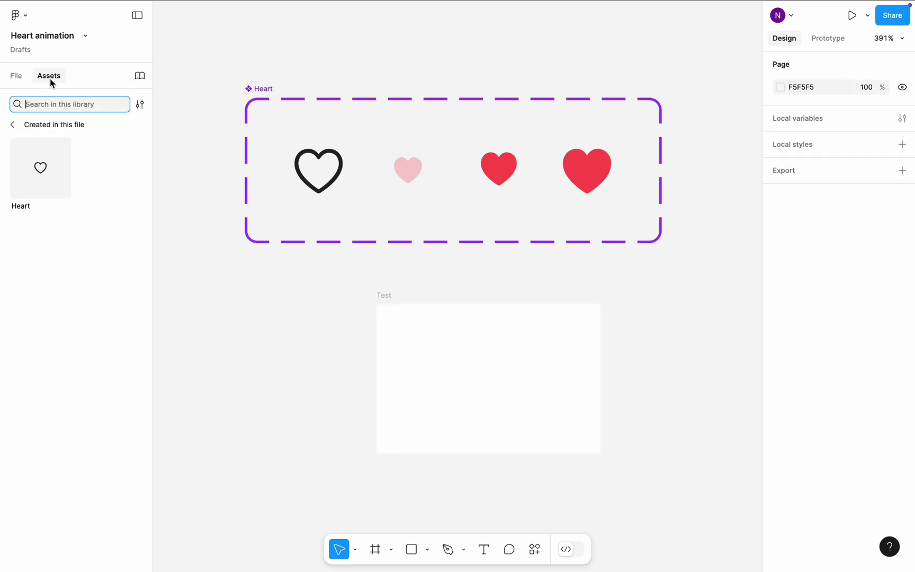
left_click_drag(40, 164, 487, 383)
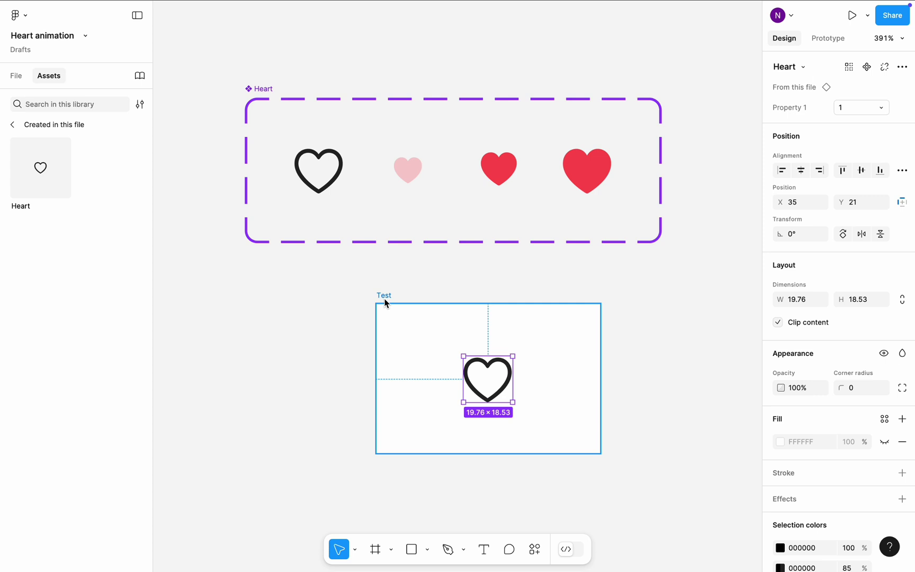